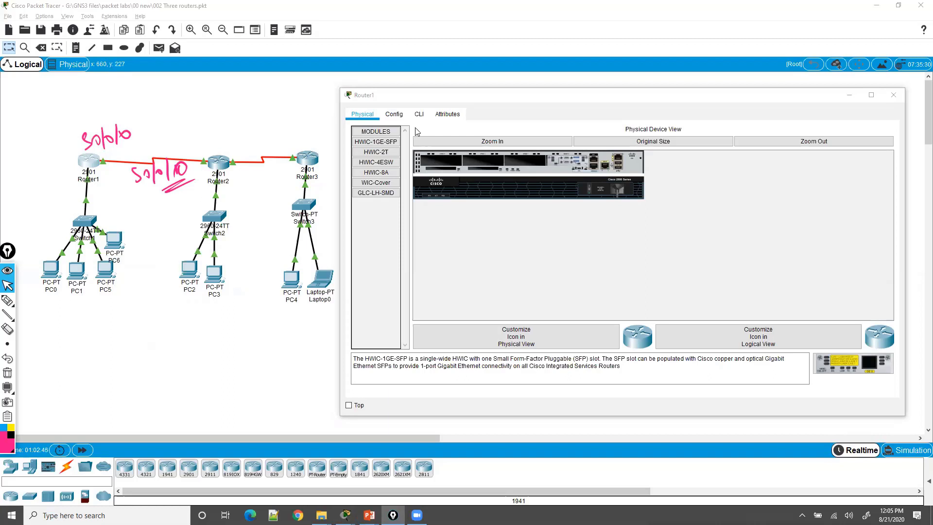
Step: Zoom into Router1's chassis, power it off, and hand-label the s0/0/0 link toward Router2
left_click(420, 113)
left_click(367, 117)
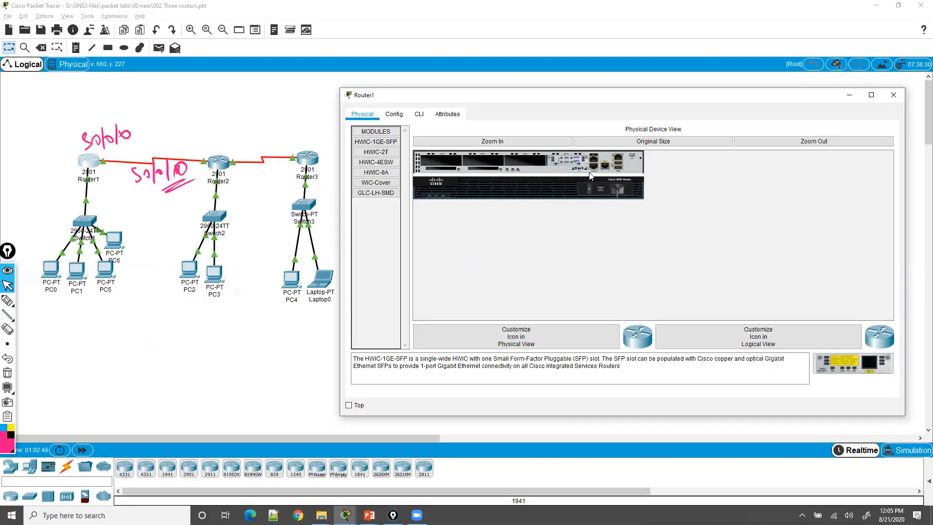
left_click(551, 142)
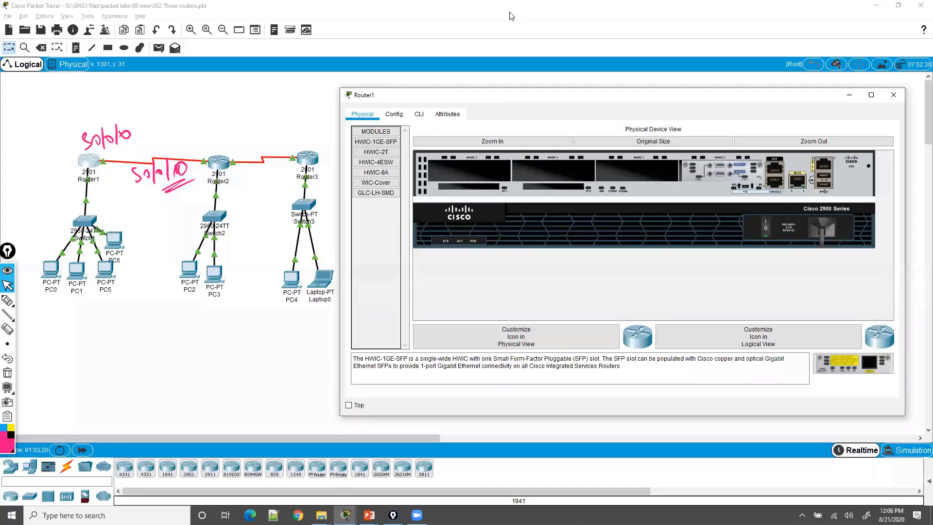
left_click(761, 233)
key("ctrl+F2")
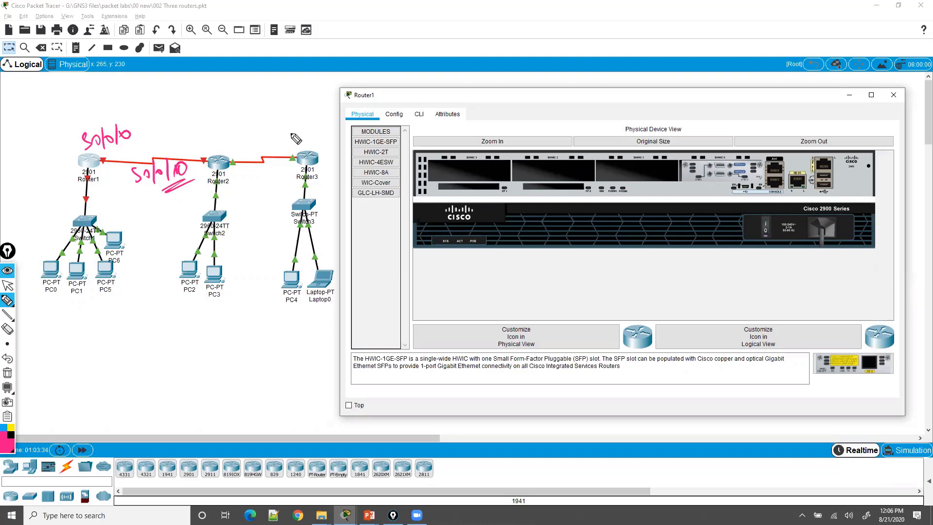
key("Escape")
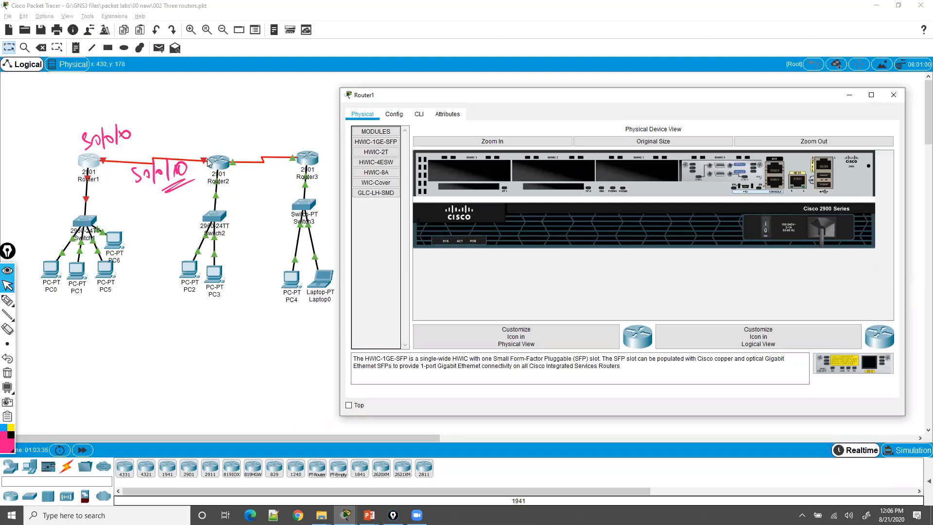
Step: Enter privileged mode on Router2's console with enable
left_click(219, 164)
key("Return")
key("Return")
key("Return")
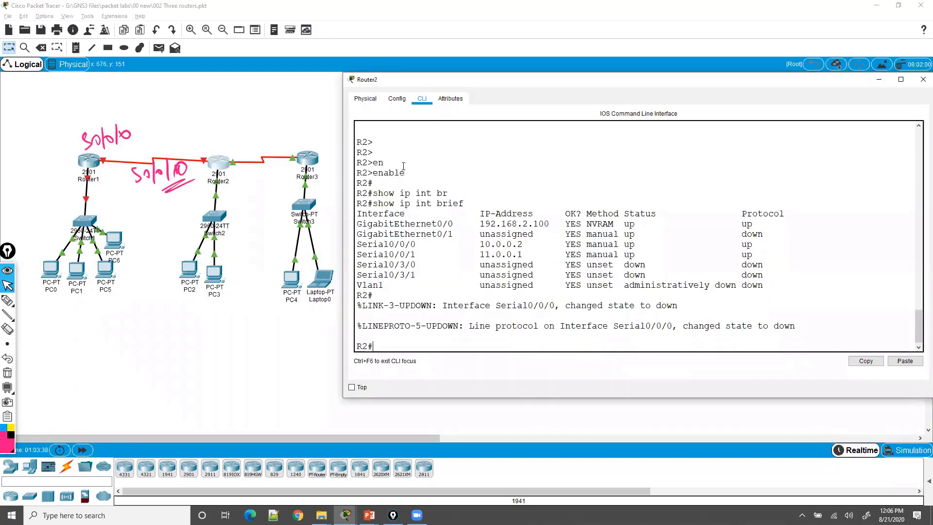
type("en")
key("Tab")
key("Return")
Step: Run show ip int brief on Router2 and highlight the Serial0/0/0 down row
type("show")
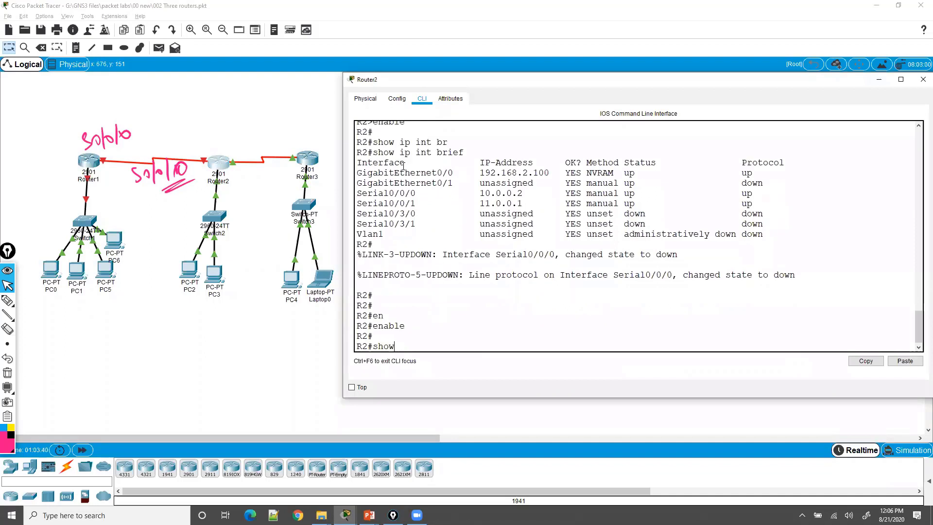
type(" ip int br")
key("Tab")
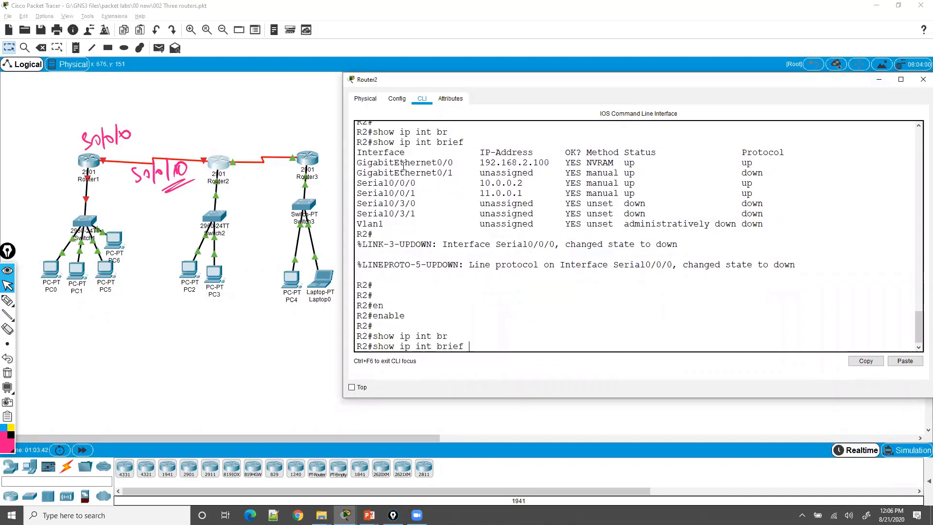
key("Return")
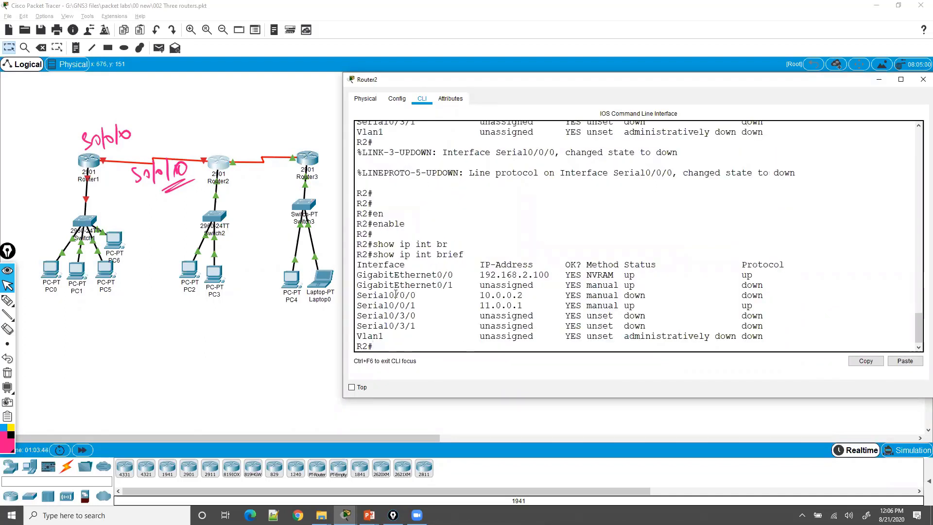
left_click_drag(396, 294, 795, 295)
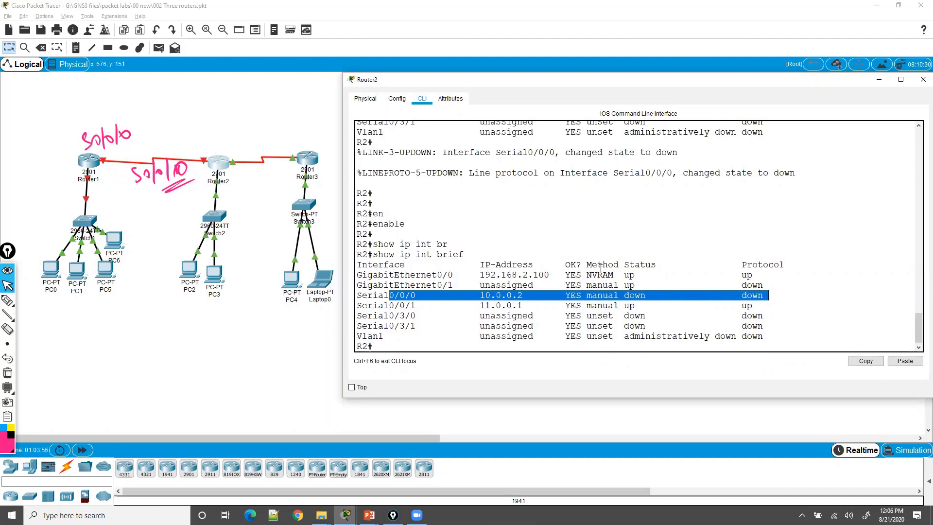
left_click(484, 304)
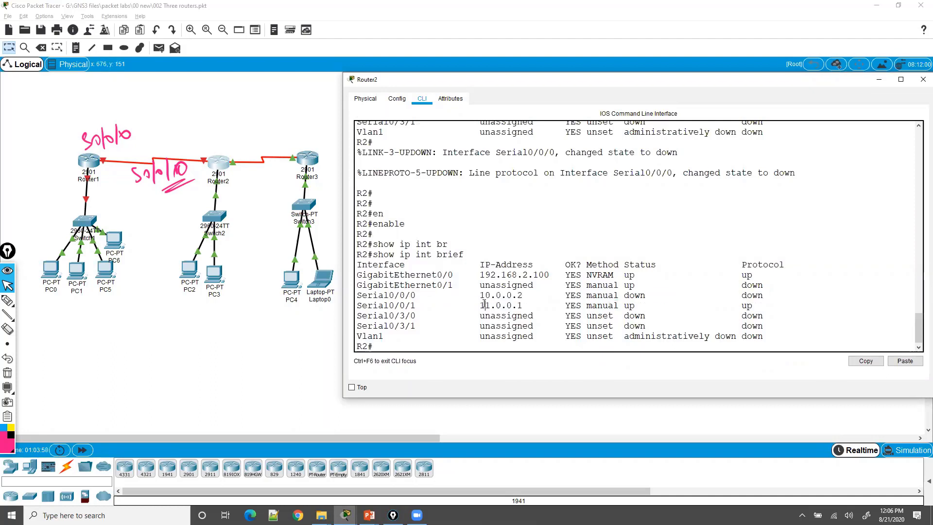
key("Return")
key("Return")
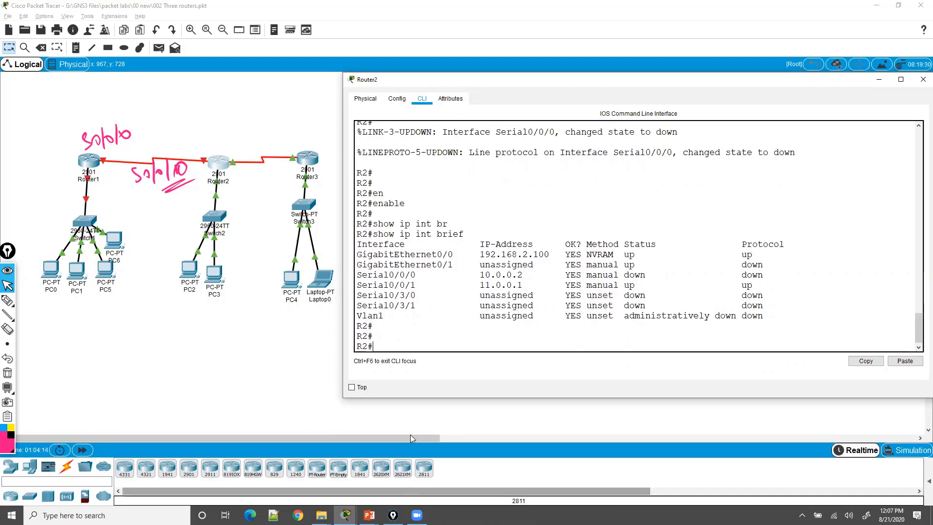
Step: Bring up Router1's CLI and arrange it beside Router2's console window
mouse_move(345, 515)
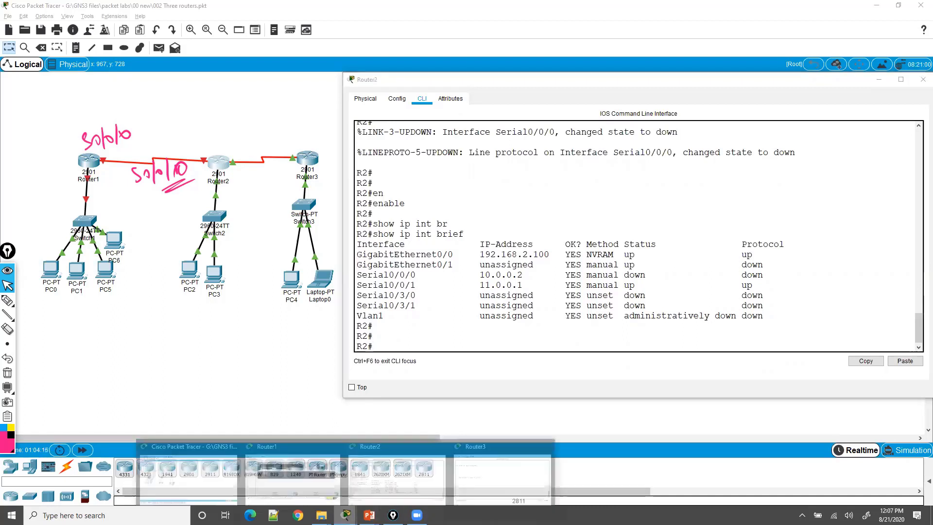
left_click(309, 482)
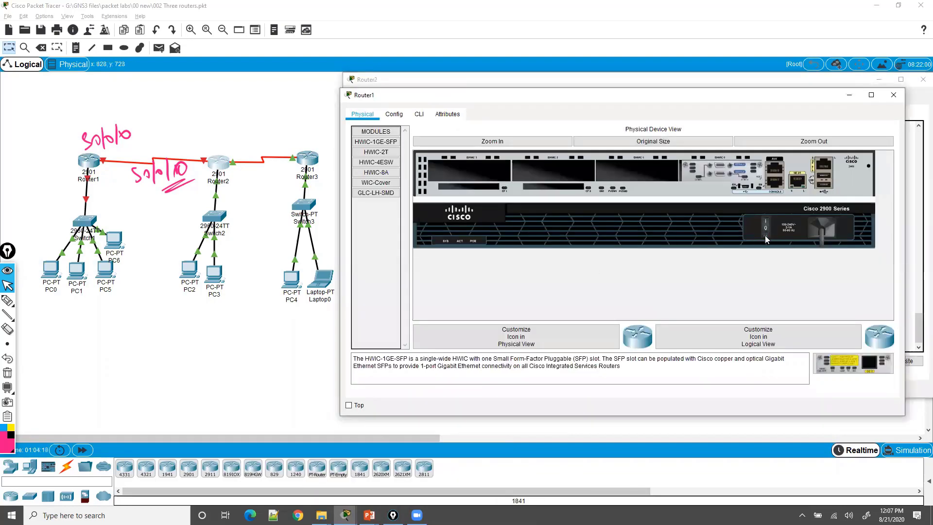
left_click(419, 113)
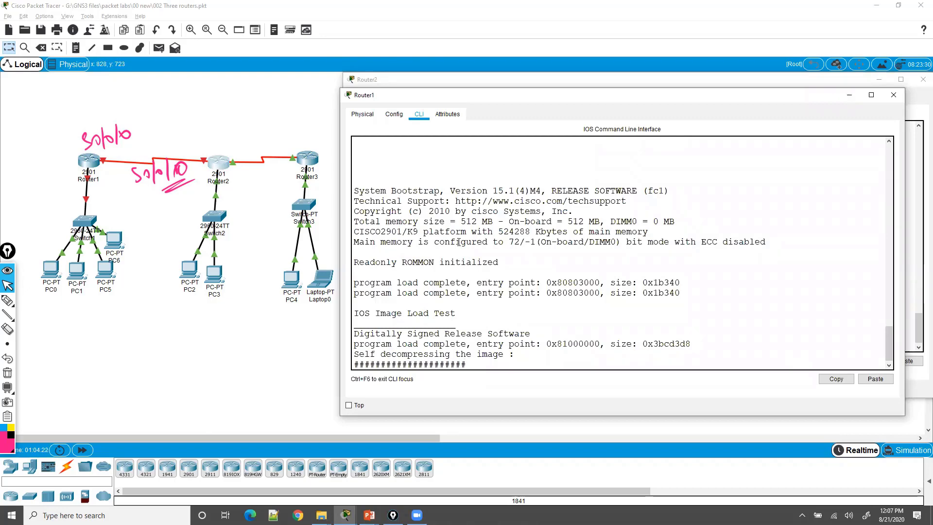
left_click_drag(391, 93, 402, 124)
left_click(404, 91)
left_click_drag(390, 79, 375, 29)
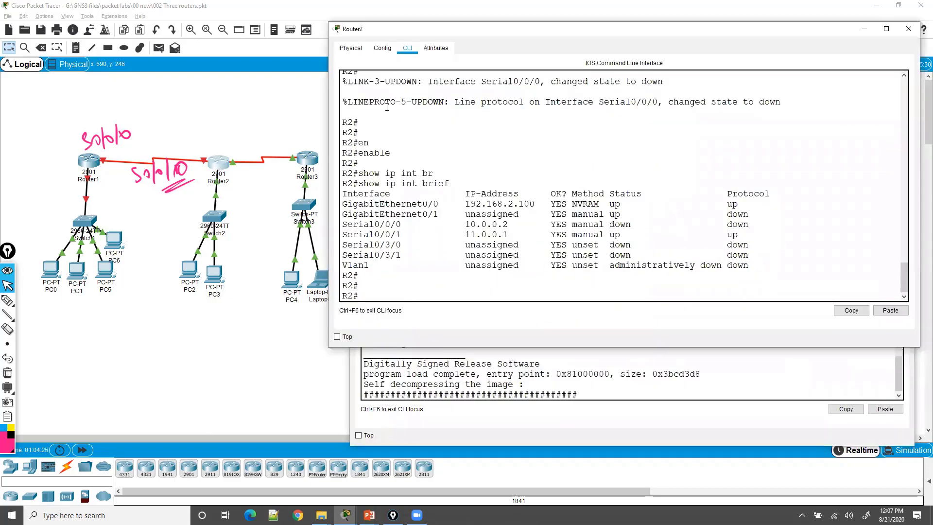
Step: Highlight Router2's Serial0/0/0 changed-state-to-up message and rerun show ip int brief
key("Return")
key("Return")
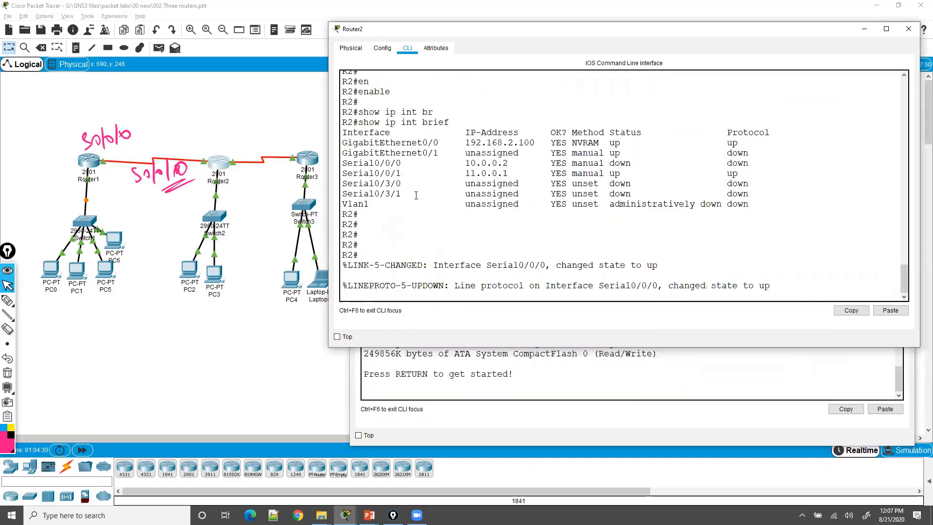
left_click_drag(600, 285, 771, 285)
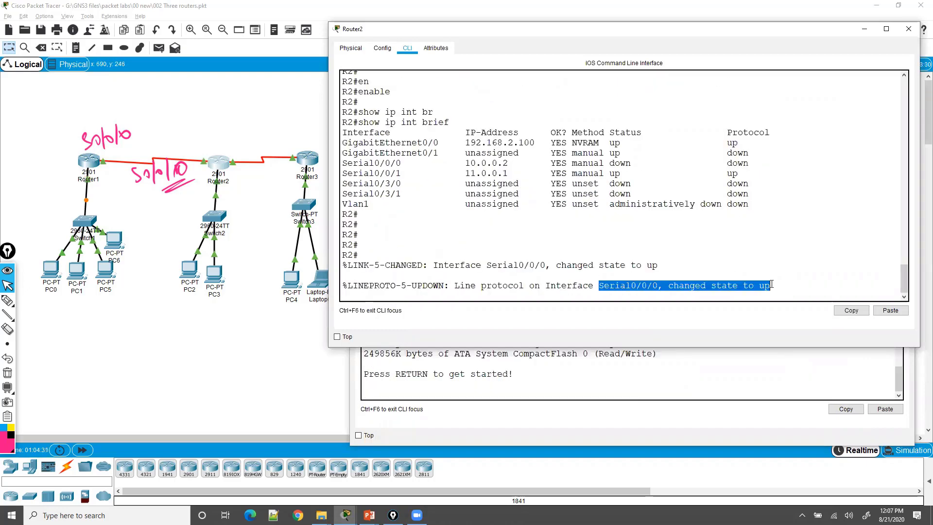
left_click(656, 241)
key("Return")
key("Up")
key("Return")
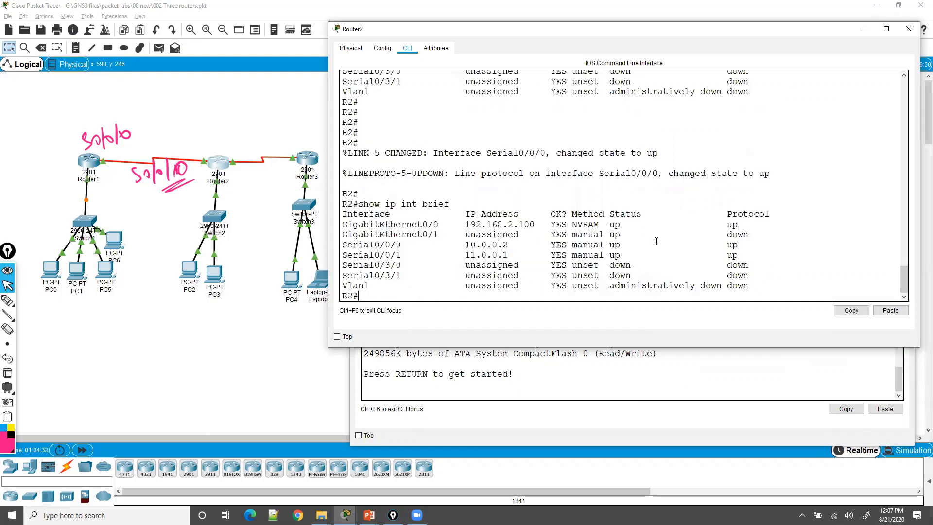
Step: Ping 10.0.0.1 from Router2, highlighting the up serial rows and the 10.0.0.2 row
left_click_drag(491, 244, 752, 252)
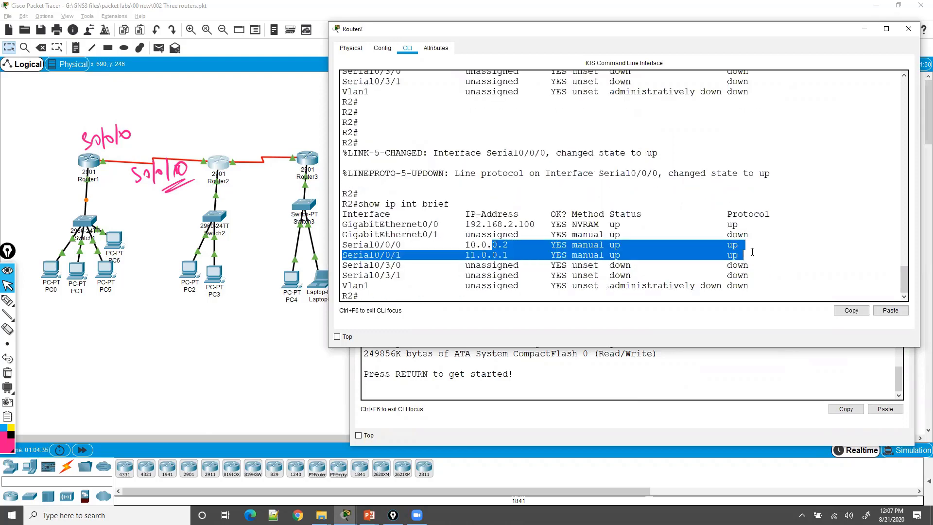
type("ping  1")
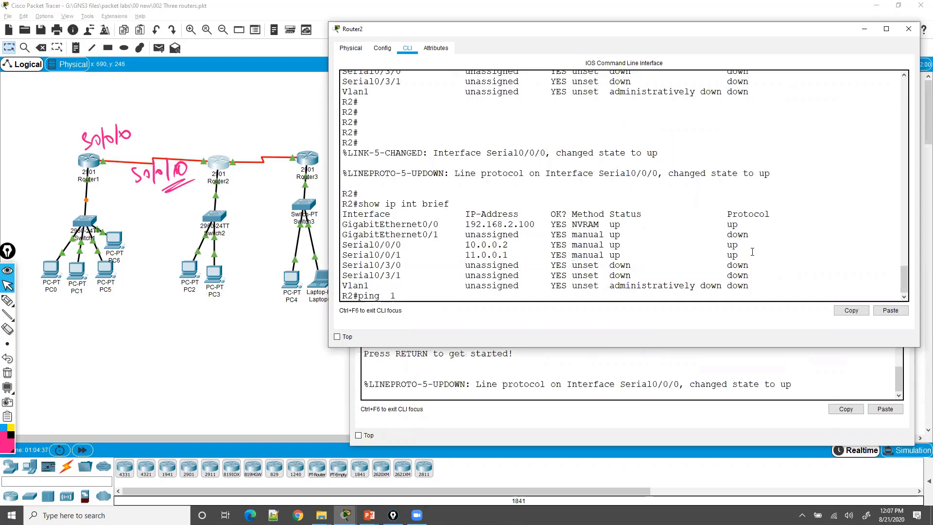
type("0.0.0.1")
key("Return")
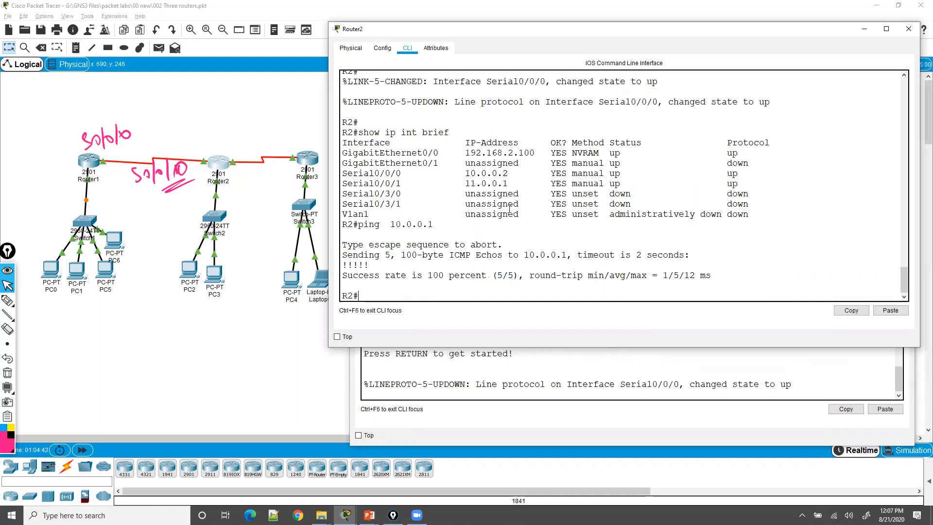
left_click_drag(445, 176, 541, 180)
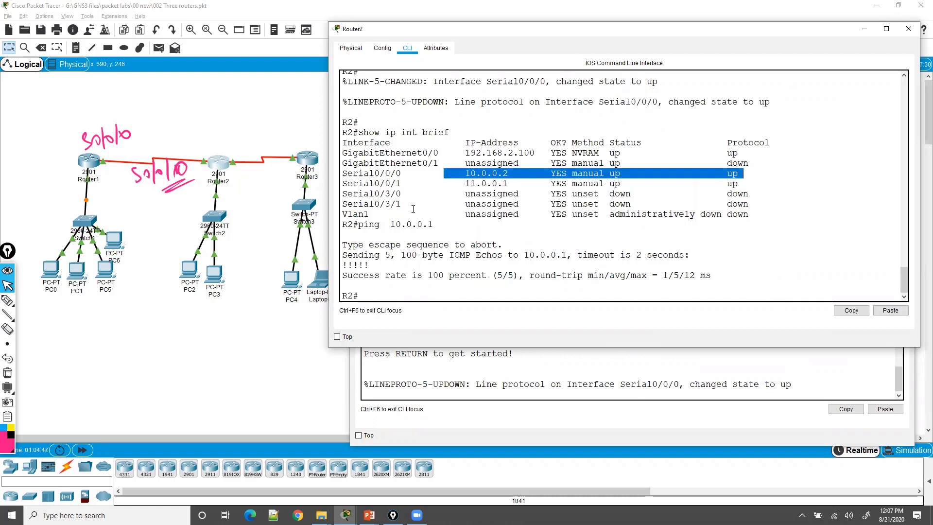
left_click(411, 248)
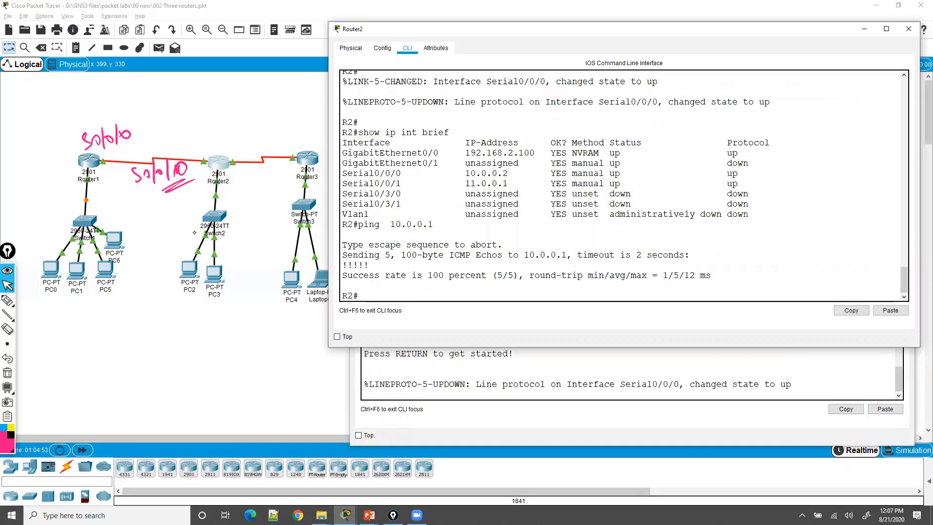
key("ctrl+shift+h")
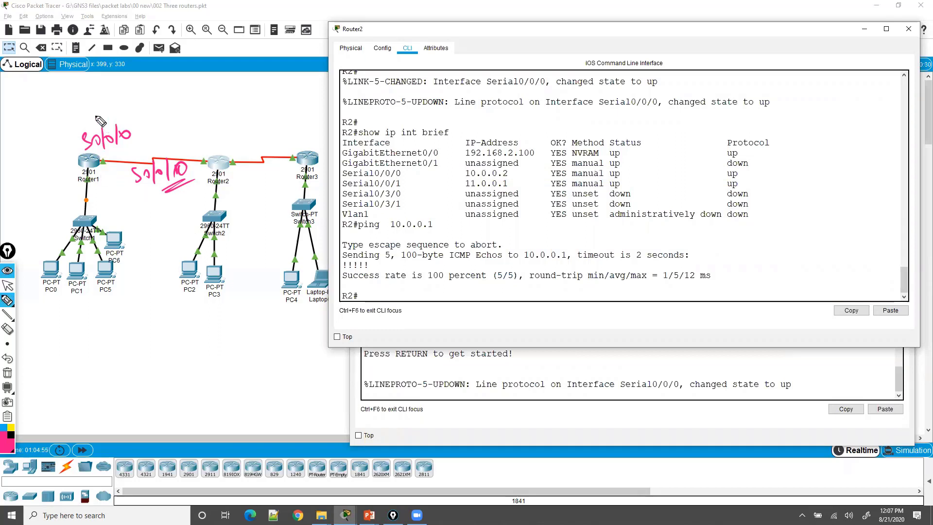
Step: Handwrite a shutdown note by Router1's s0/0/0 label and enter privileged mode on Router1
mouse_move(78, 104)
left_mouse_down()
mouse_move(73, 124)
mouse_move(146, 100)
mouse_move(146, 115)
mouse_move(104, 159)
left_mouse_up()
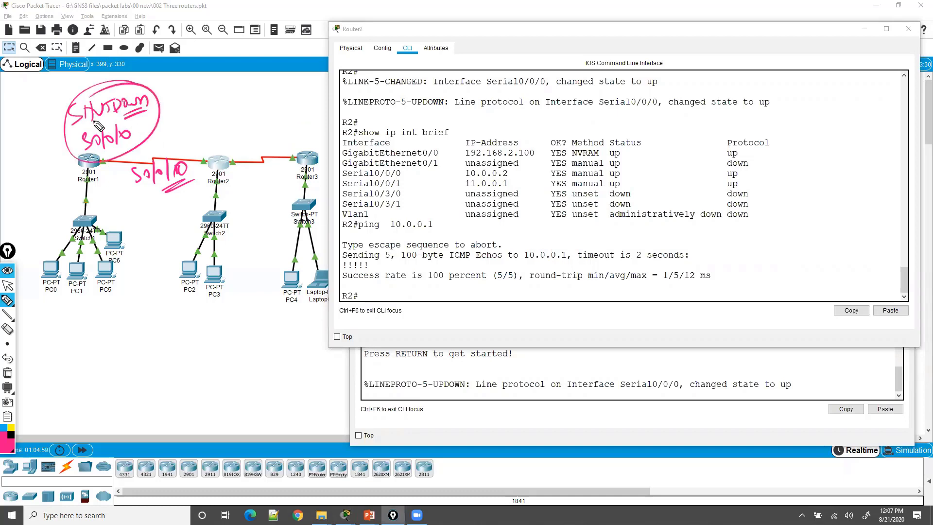
key("ctrl+shift+1")
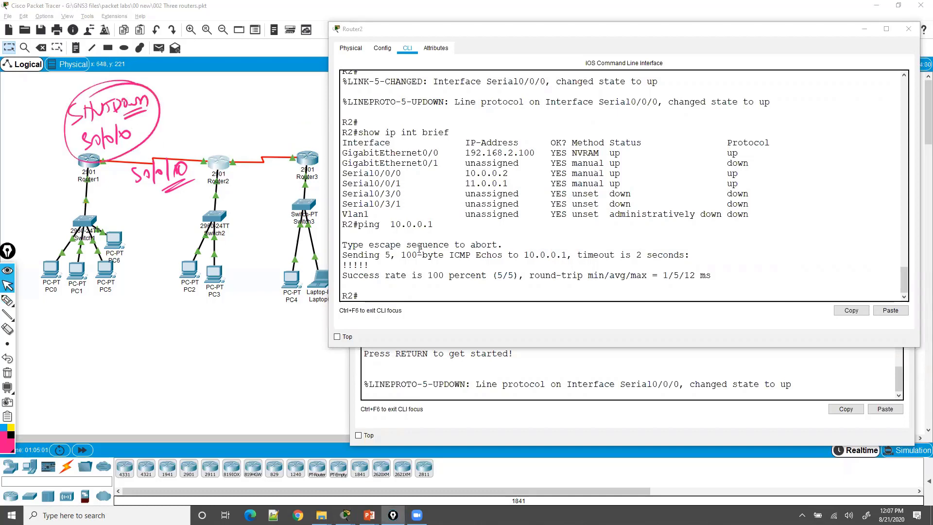
left_click(448, 399)
key("Return")
key("Return")
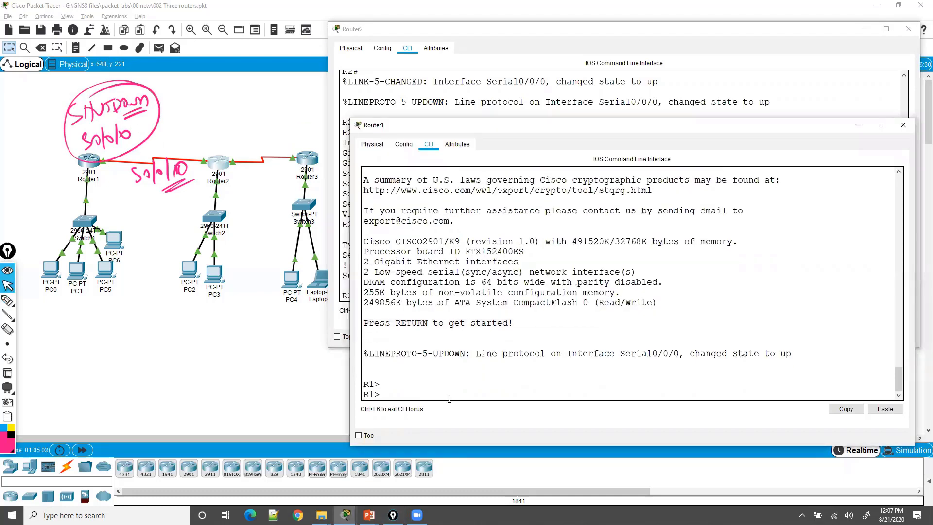
type("en")
key("Return")
key("Return")
Step: Shut down Router1's Serial0/0/0 using conf t, int s0/0/0 and shutdown
type("cnf")
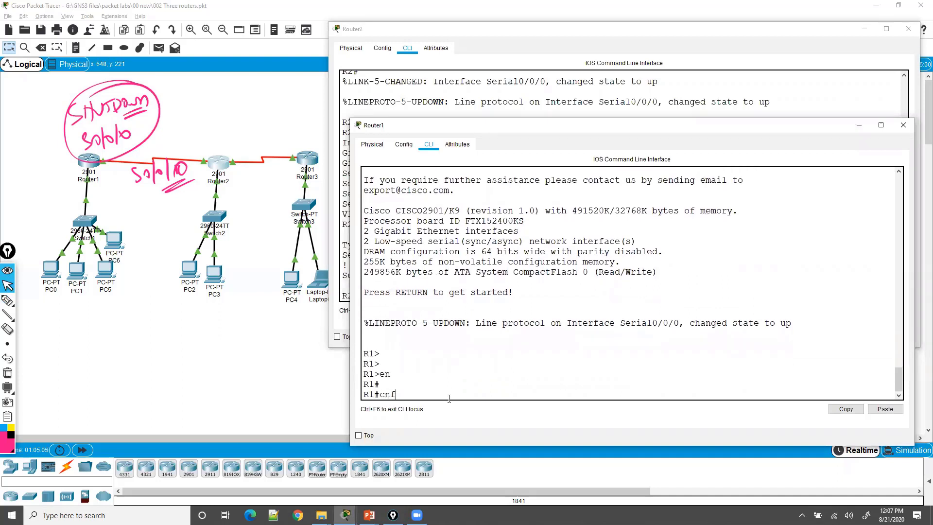
key("BackSpace")
key("BackSpace")
type("onf t")
key("Return")
key("Return")
type("int s0")
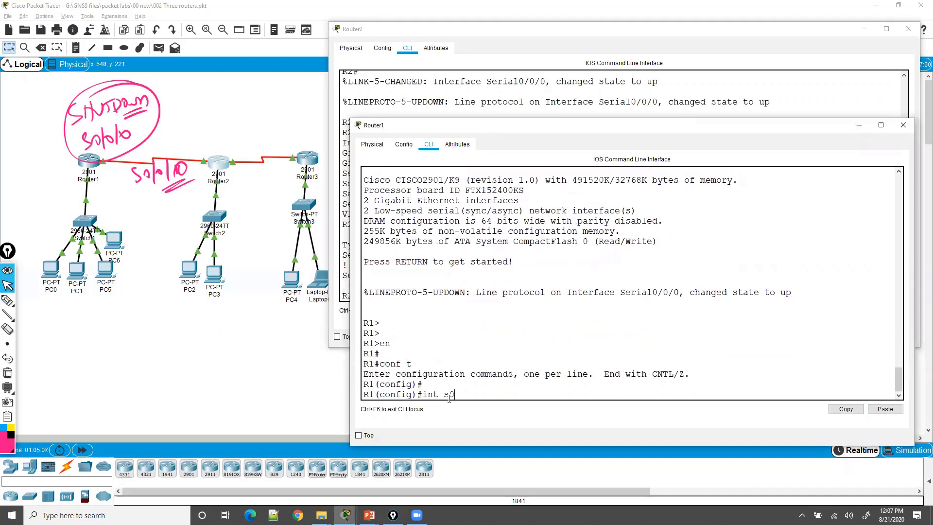
type("/0/0")
key("Return")
type("sh")
key("Tab")
key("Return")
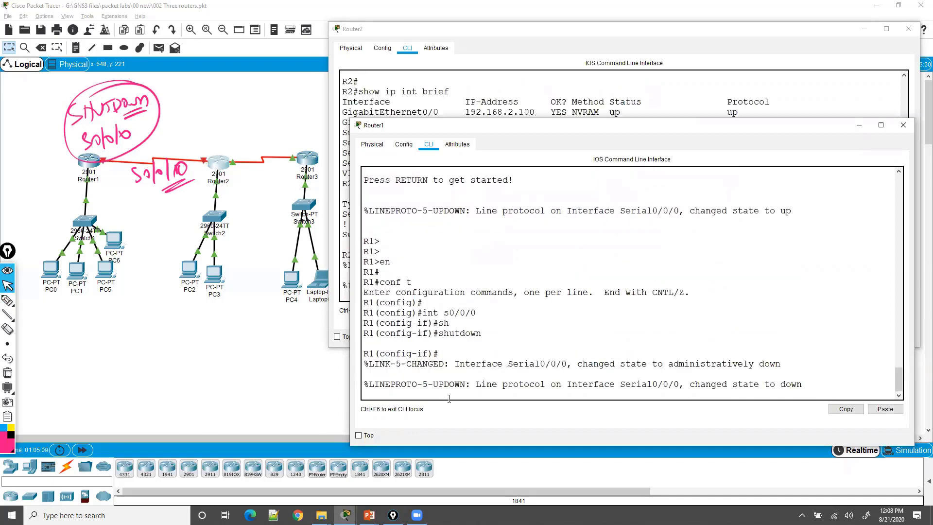
Step: Rerun show ip int brief on Router2 and highlight Serial0/0/0 (10.0.0.2) down/down
left_click(505, 115)
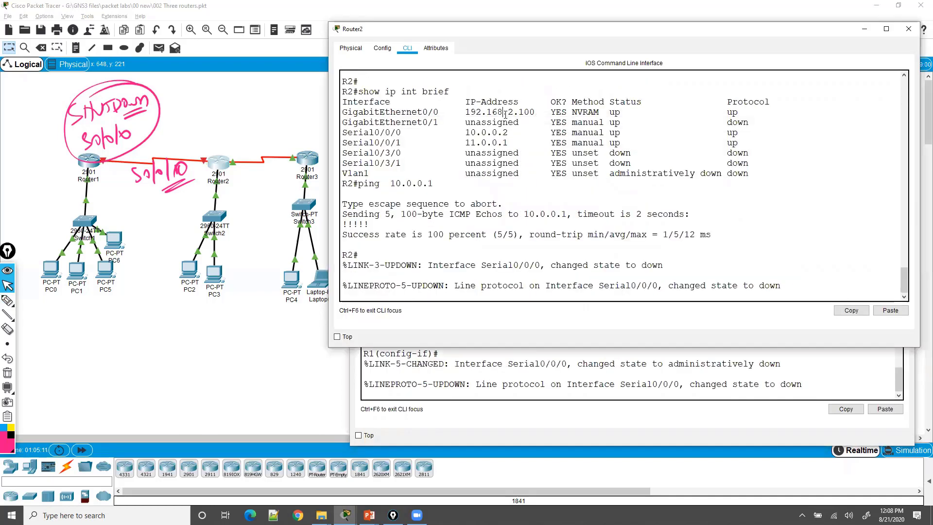
key("Return")
key("Up")
key("Up")
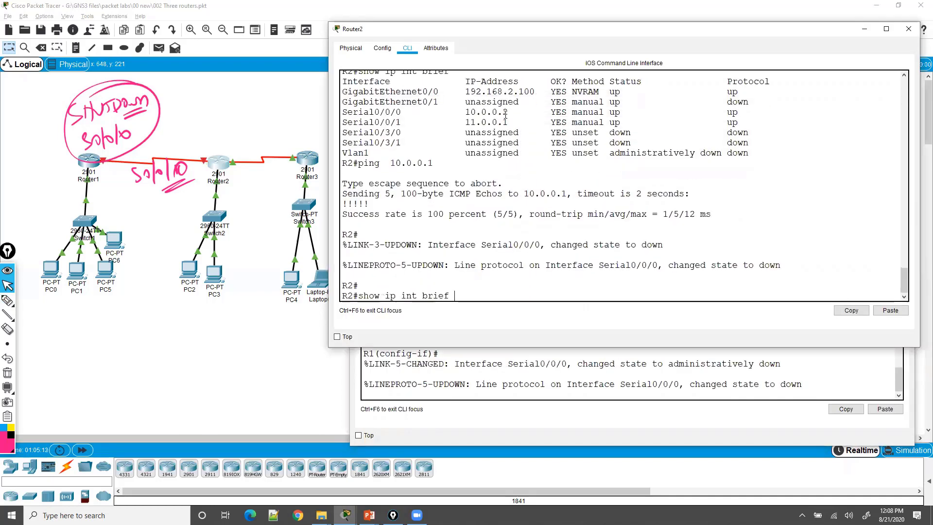
key("Return")
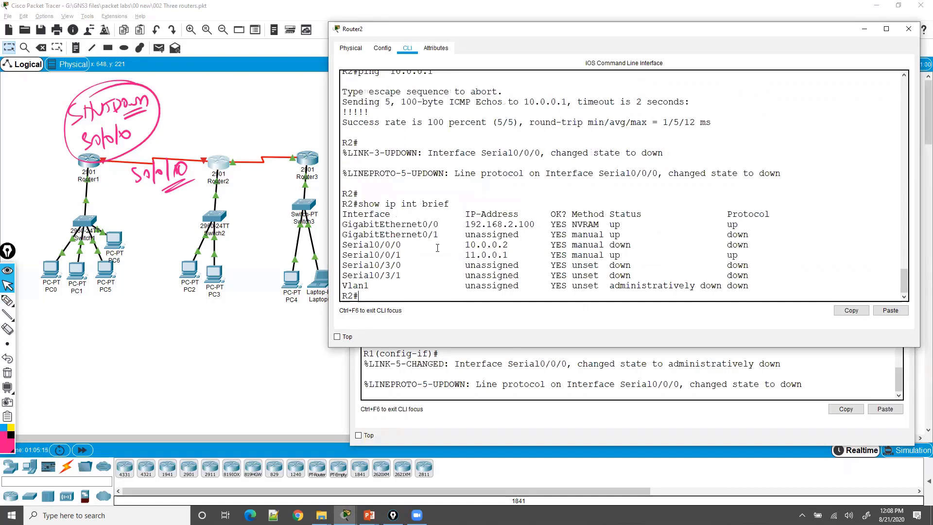
left_click_drag(412, 242, 759, 240)
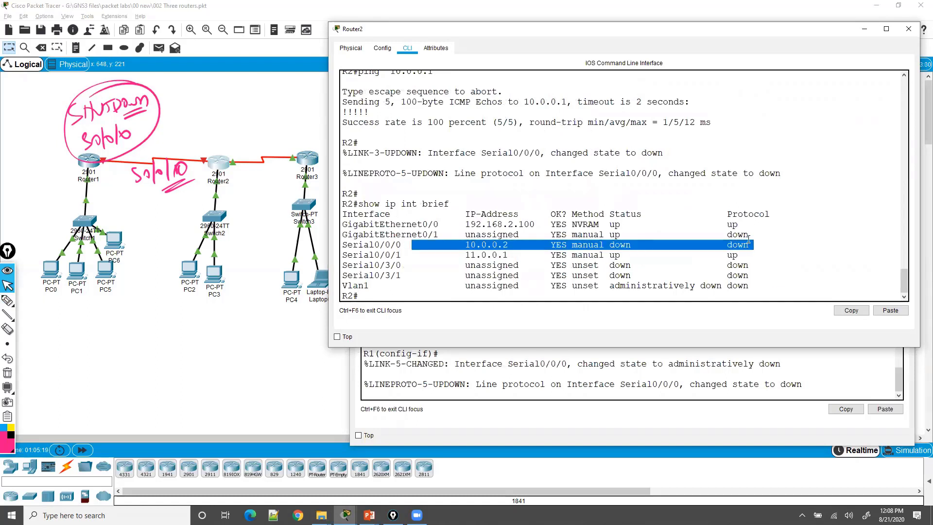
left_click(685, 235)
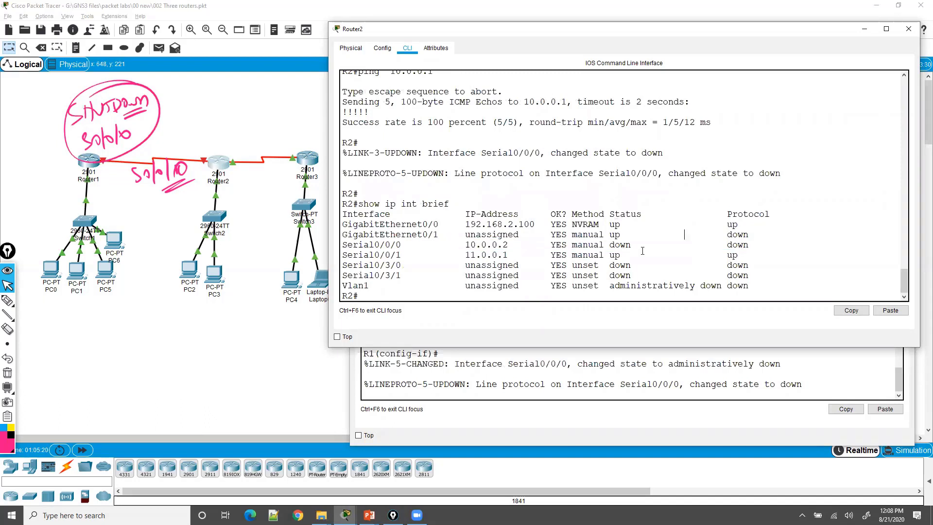
left_click(598, 359)
Step: Run do show ip int br on Router1 and highlight Serial0/0/0 (10.0.0.1) administratively down
key("Return")
key("Return")
key("Return")
type("do")
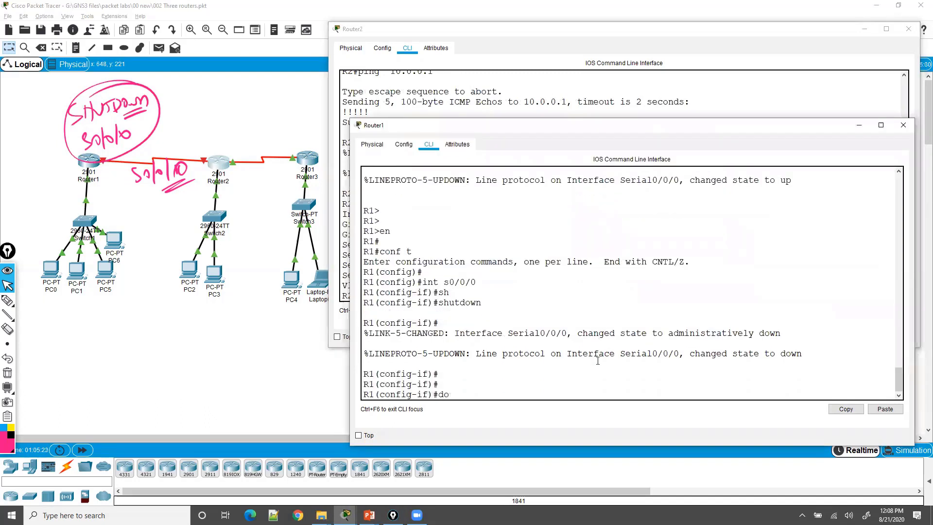
type(" hs")
type("s")
key("BackSpace")
key("BackSpace")
type("sho")
type("ow")
key("BackSpace")
key("BackSpace")
key("BackSpace")
type("ow ip int br")
key("Return")
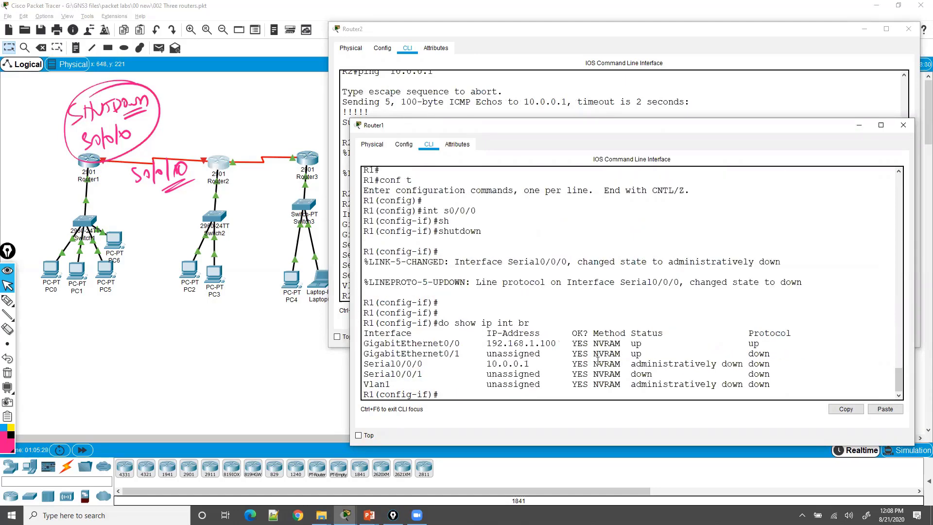
left_click_drag(418, 363, 798, 365)
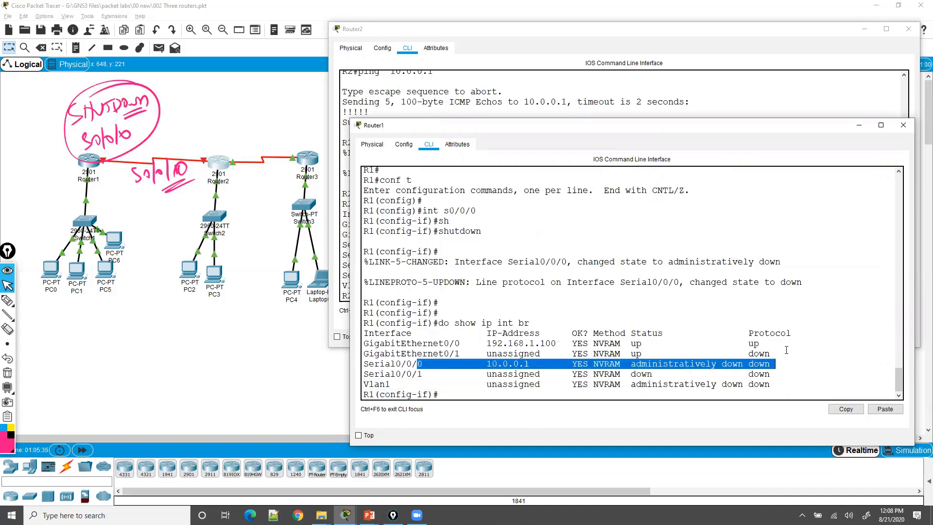
key("ctrl+F2")
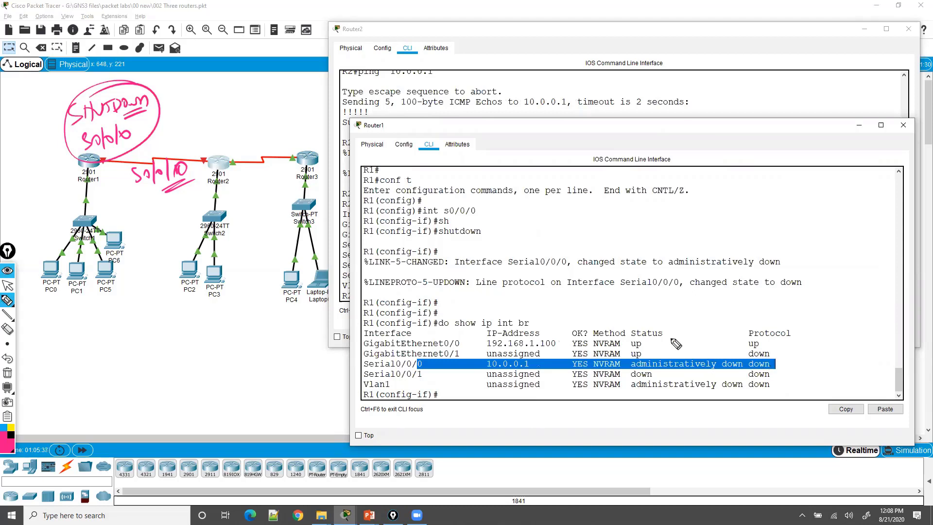
Step: Pen-annotate the output and topology: 'admin down, local' at Router1, 'down' toward Router2
mouse_move(675, 343)
left_mouse_down()
mouse_move(703, 340)
mouse_move(700, 298)
mouse_move(708, 315)
left_mouse_up()
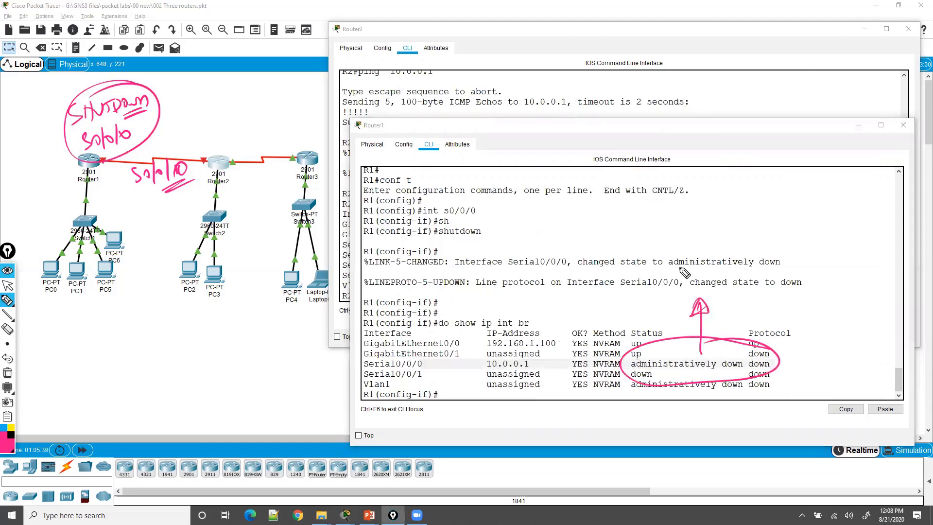
mouse_move(659, 224)
left_mouse_down()
mouse_move(676, 243)
mouse_move(743, 239)
mouse_move(735, 248)
left_mouse_up()
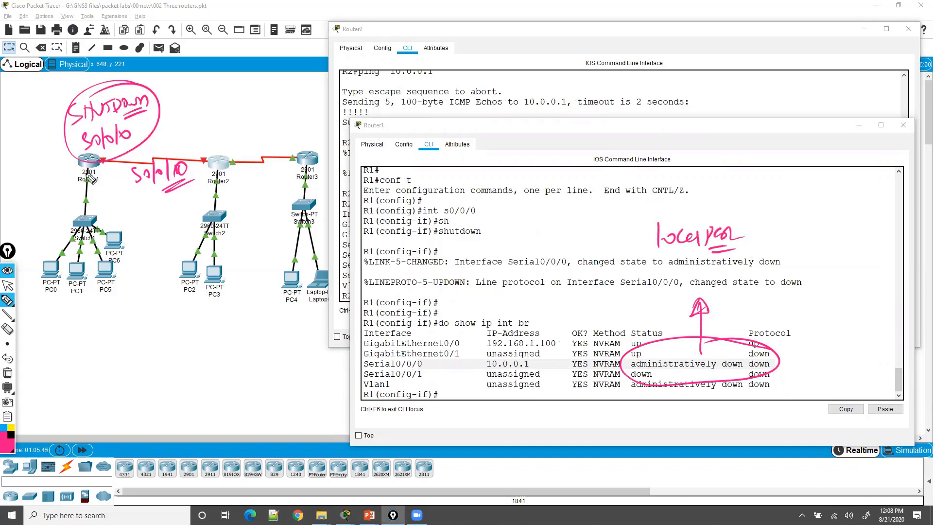
mouse_move(81, 159)
left_mouse_down()
mouse_move(74, 316)
mouse_move(82, 301)
left_mouse_up()
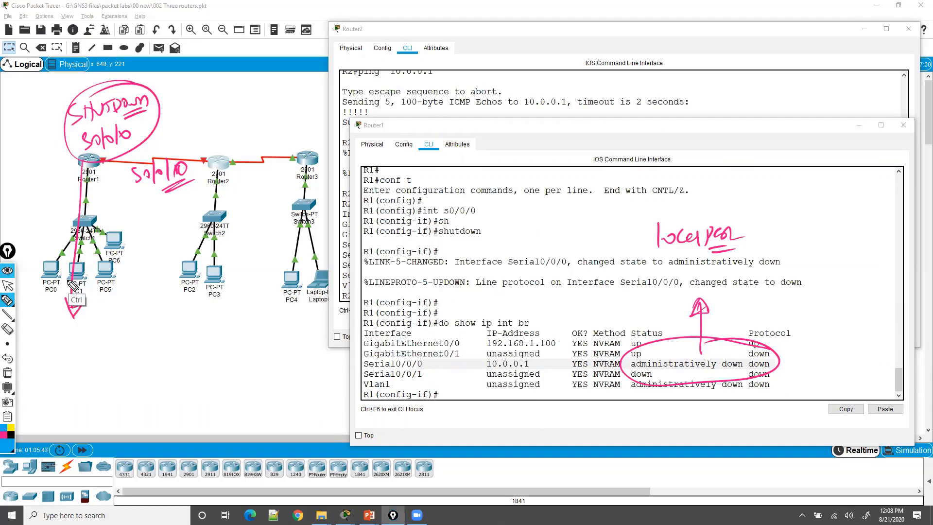
mouse_move(35, 337)
left_mouse_down()
mouse_move(43, 325)
mouse_move(49, 336)
mouse_move(108, 324)
mouse_move(127, 340)
mouse_move(52, 362)
left_mouse_up()
left_click_drag(57, 353, 88, 363)
left_click_drag(107, 193, 199, 182)
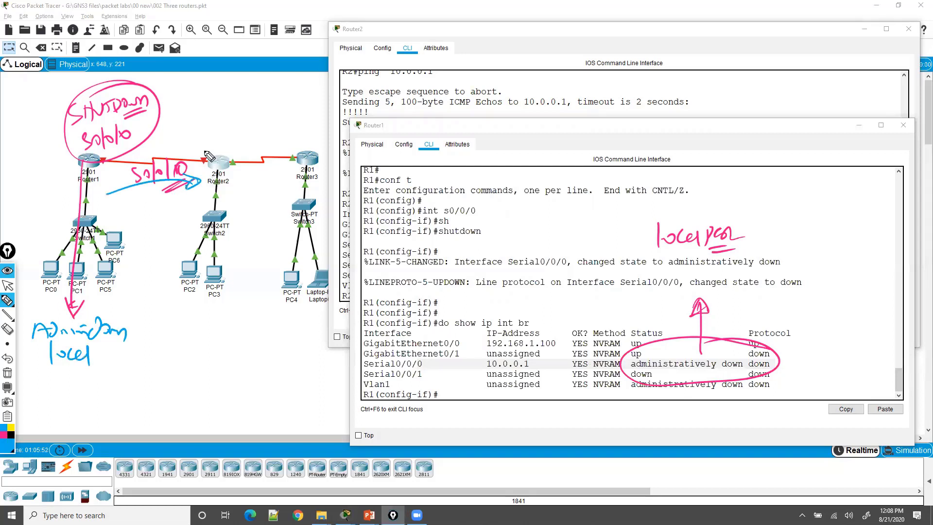
mouse_move(200, 142)
left_mouse_down()
mouse_move(193, 149)
mouse_move(200, 132)
mouse_move(228, 139)
mouse_move(247, 127)
mouse_move(265, 127)
mouse_move(267, 138)
left_mouse_up()
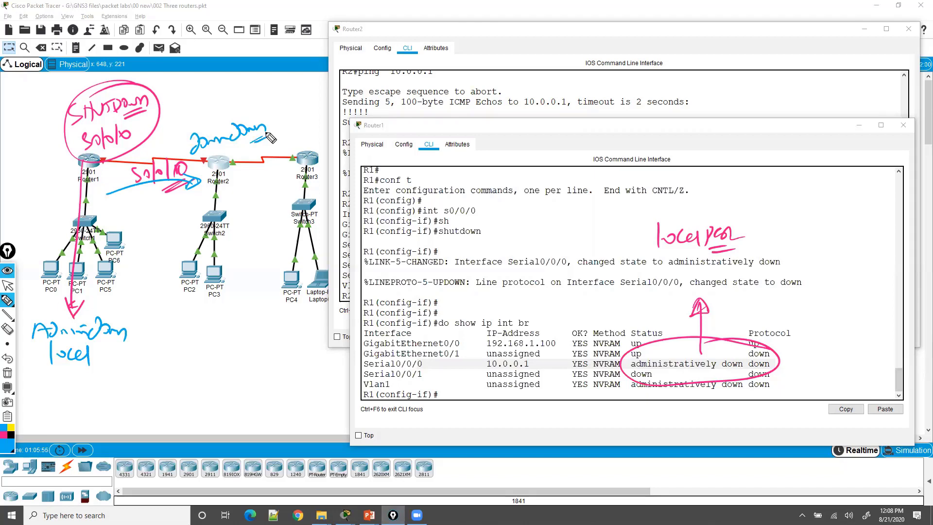
Step: Highlight Router2's Serial0/0/0 down row, erase the ink, and type conf at Router2's prompt
left_click(567, 109)
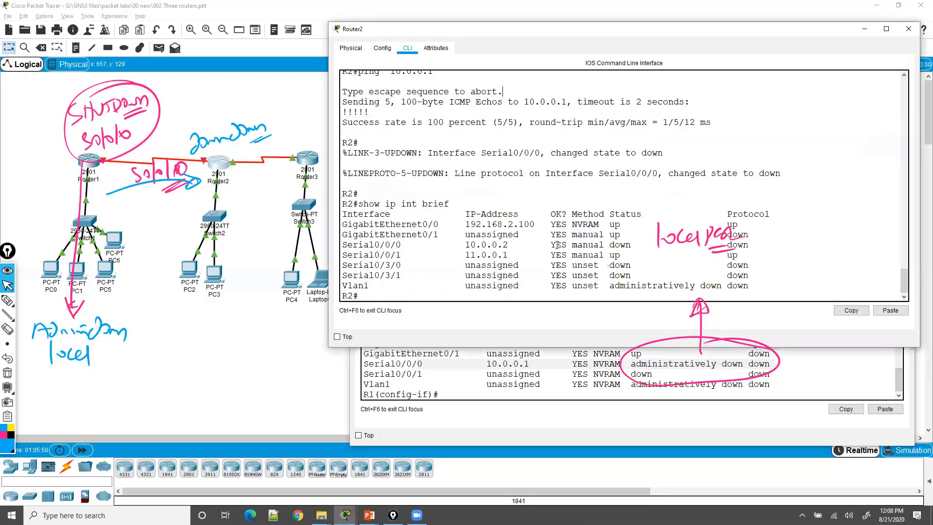
left_click_drag(599, 245, 756, 245)
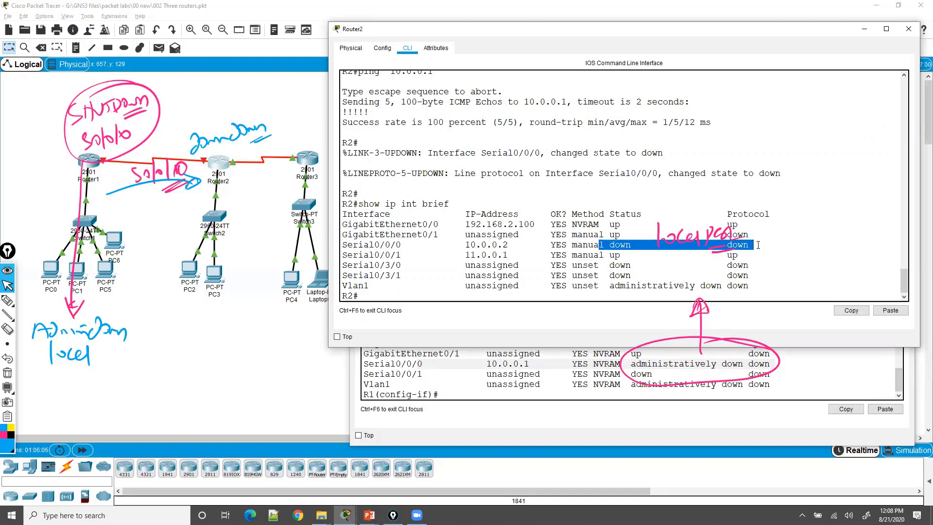
key("Escape")
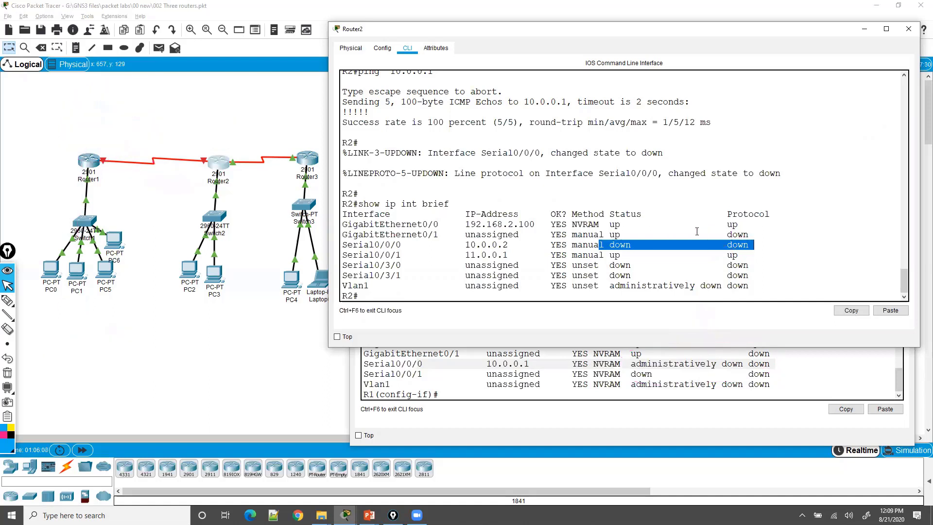
left_click(500, 255)
key("Return")
key("Return")
key("Return")
type("conf")
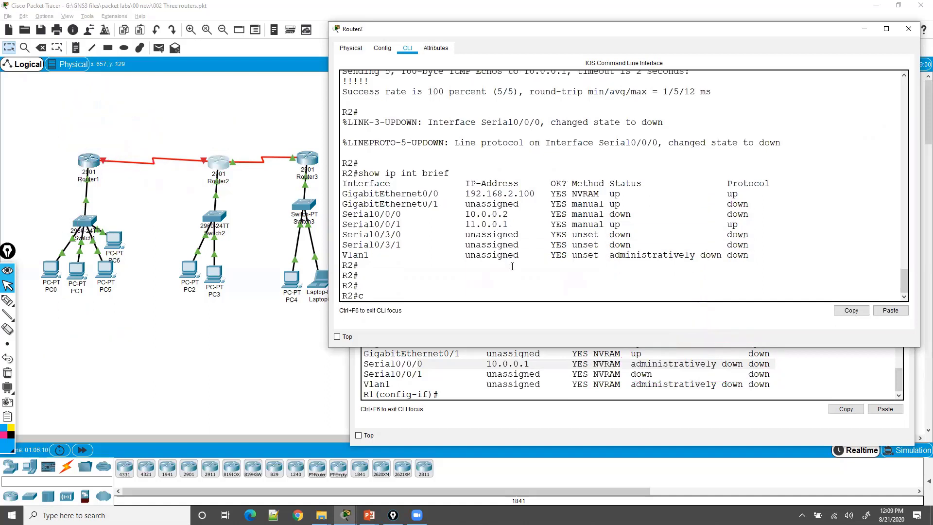
left_click(534, 360)
Step: Select int s0/0/0 on Router1 and apply no shutdown, highlighting the earlier administratively down line
type("nos")
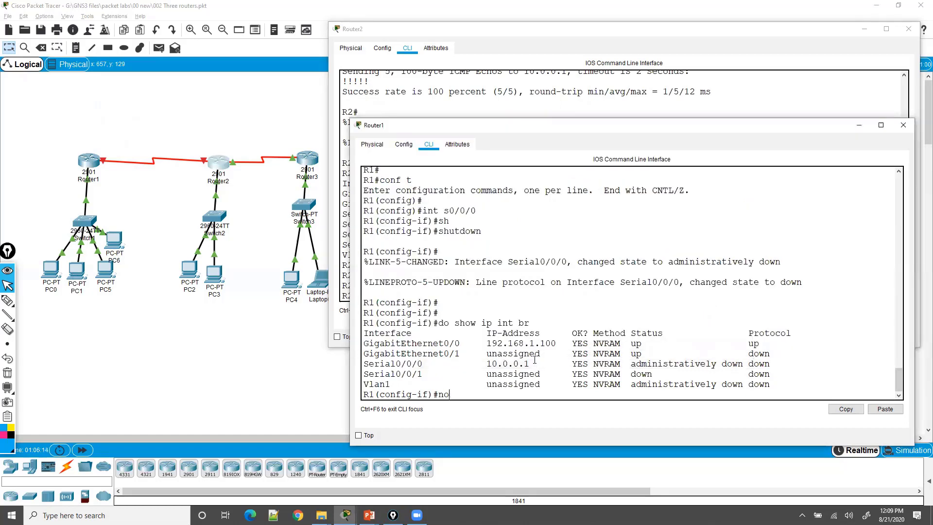
key("BackSpace")
key("BackSpace")
type("int g0")
key("BackSpace")
key("BackSpace")
key("BackSpace")
type("s0/0/0")
key("Return")
type("sh")
key("Tab")
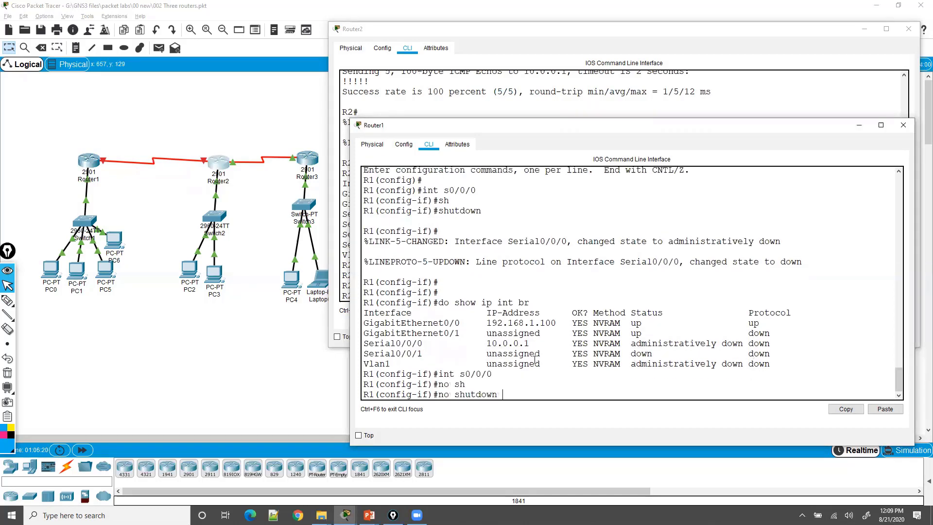
key("Return")
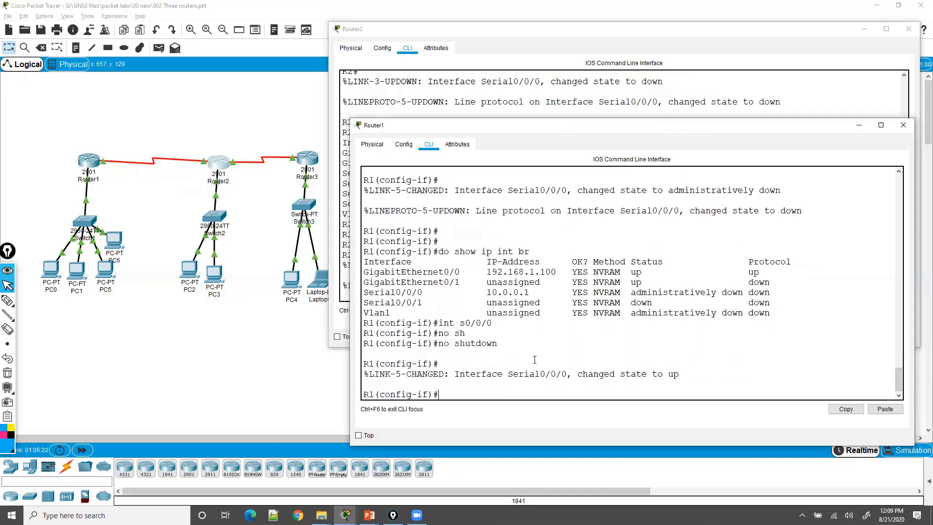
left_click_drag(540, 292, 774, 294)
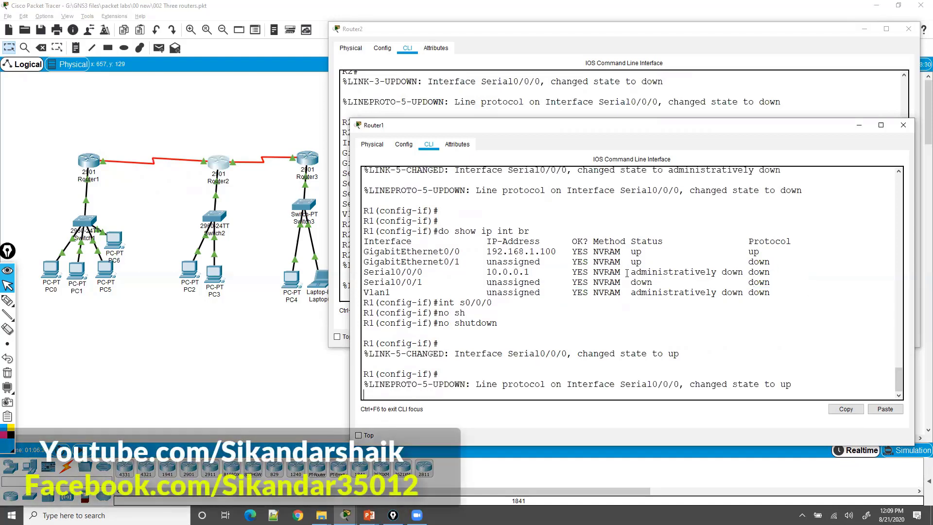
Step: Highlight the earlier administratively down status to compare with the new line-protocol-up message
left_click_drag(630, 272, 774, 272)
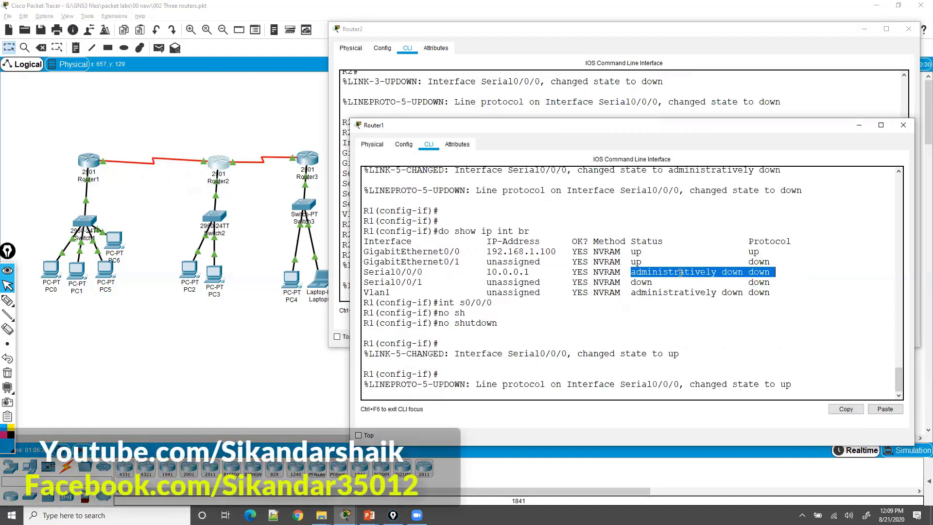
left_click_drag(615, 268, 748, 273)
left_click(476, 326)
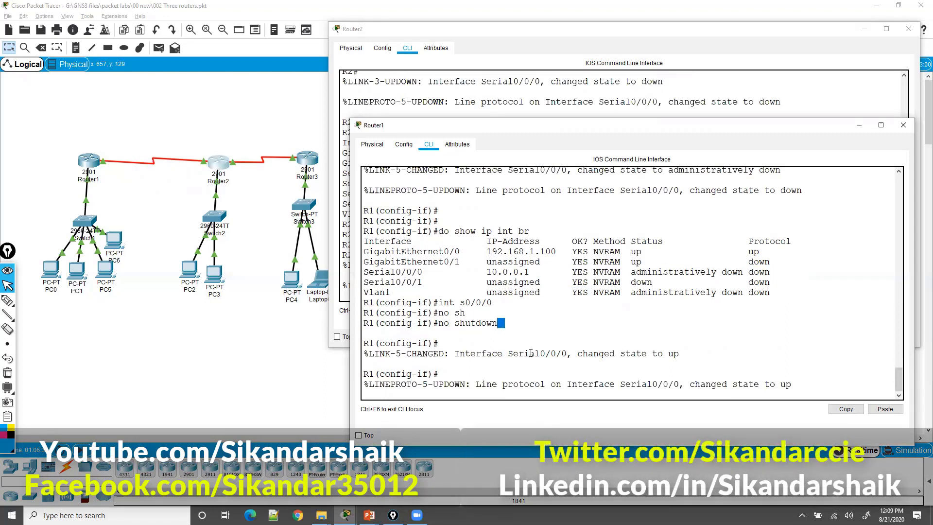